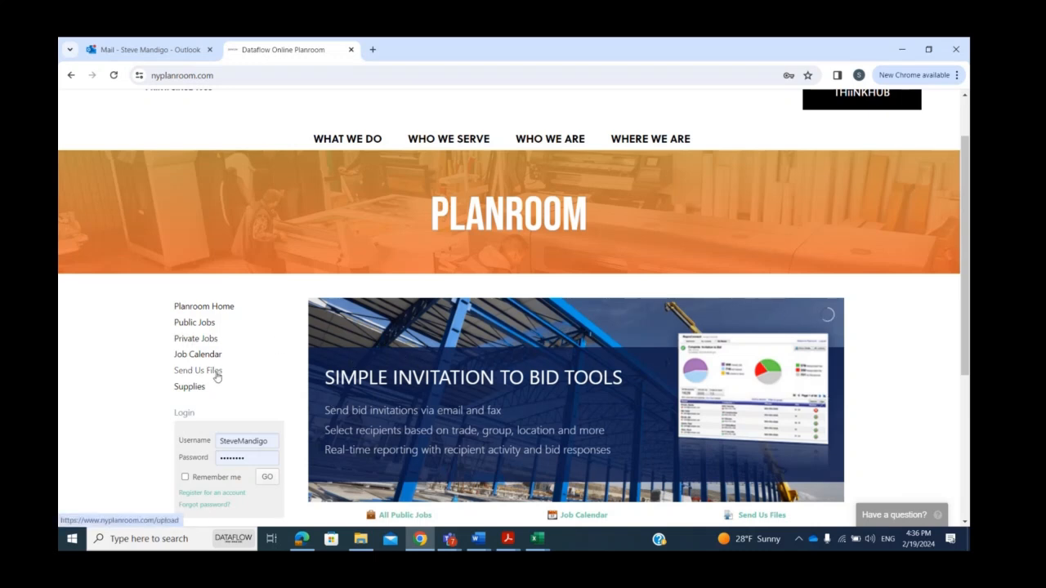
Open the planroom's Send Us Files form and sign in with the prefilled account credentials.
drag(967, 258, 967, 217)
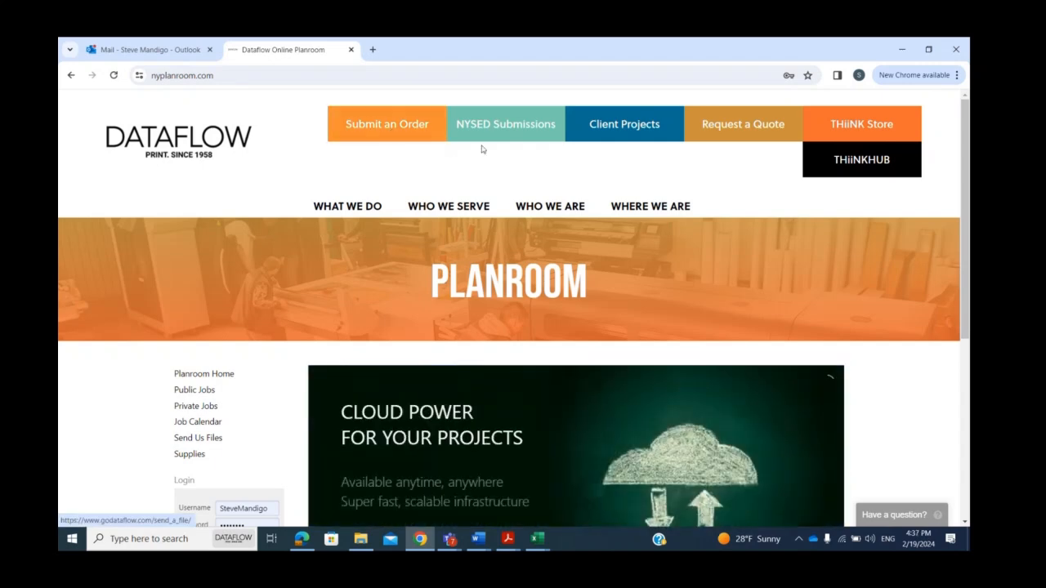
drag(967, 215, 967, 325)
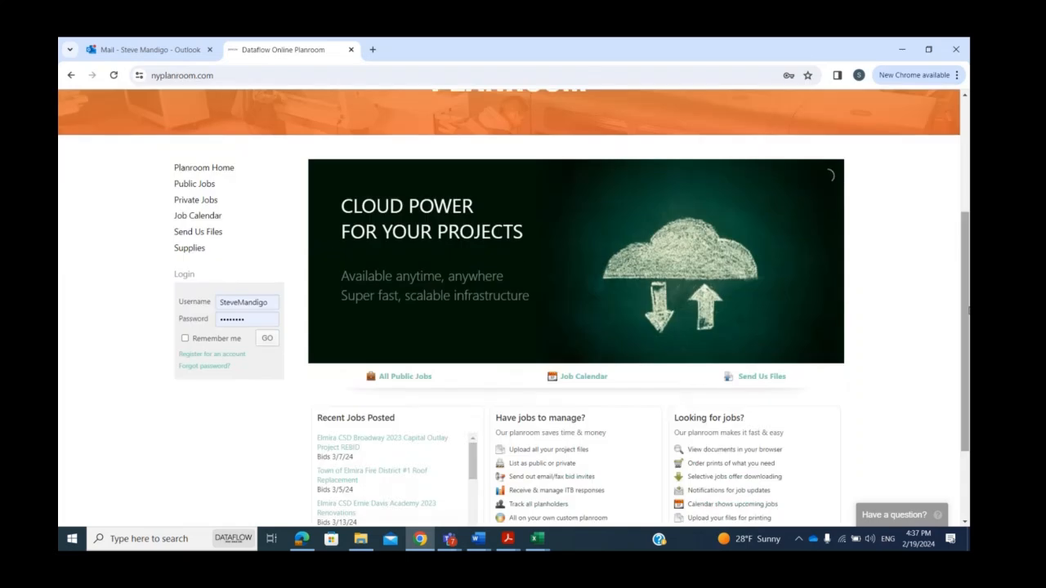
click(205, 240)
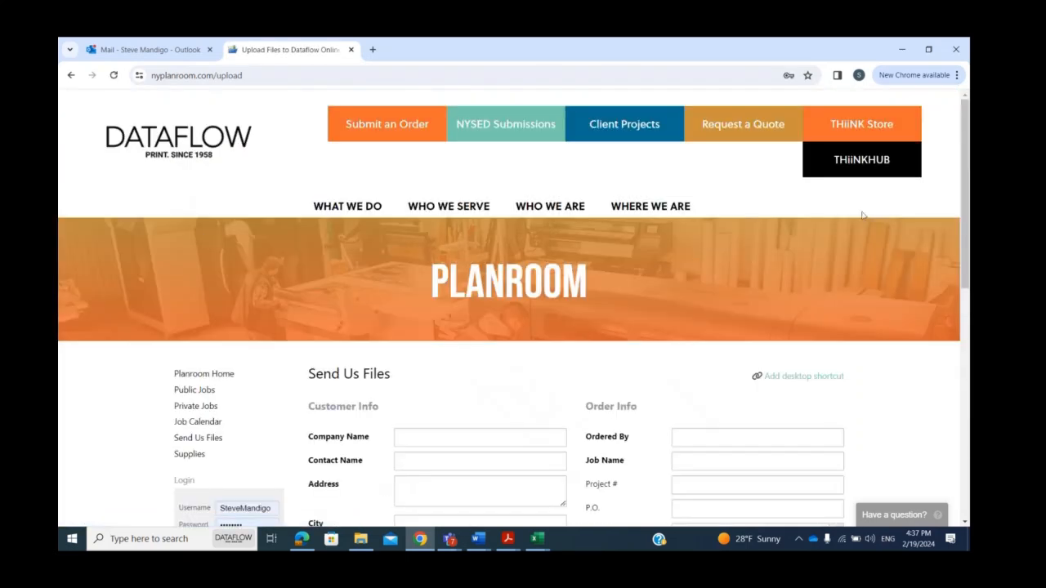
drag(967, 184, 968, 279)
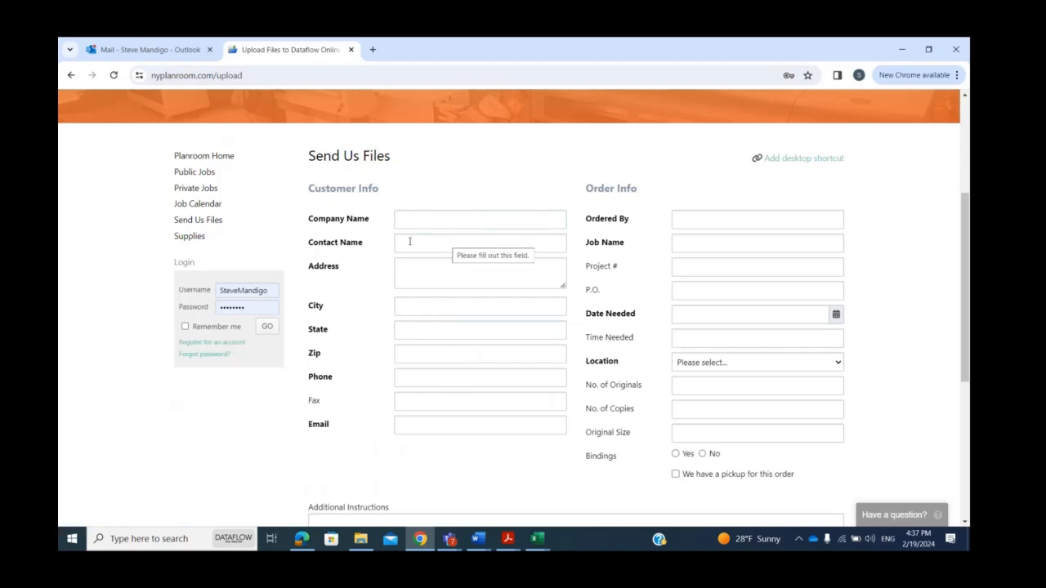
click(265, 331)
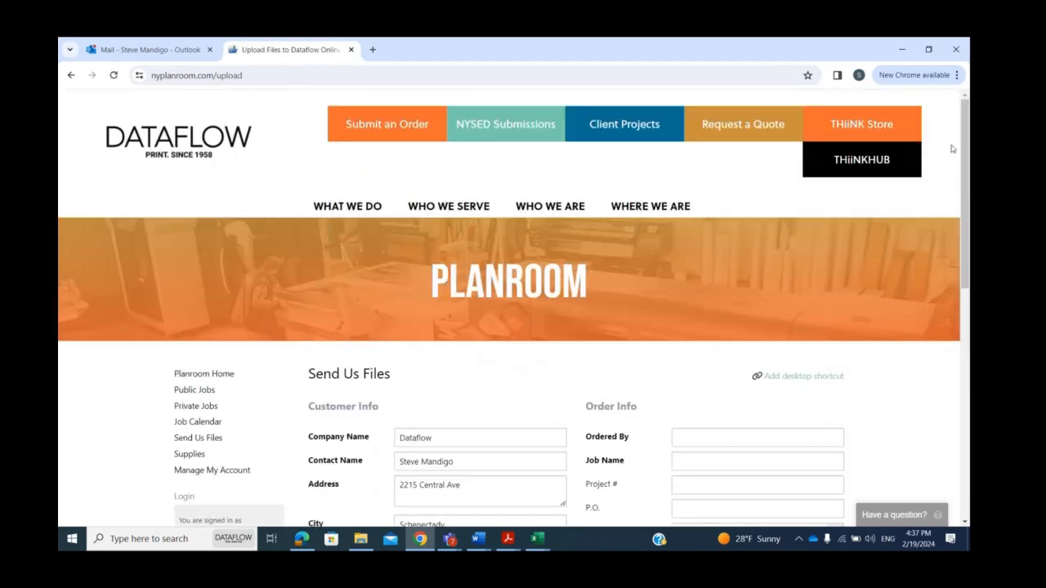
Fill in the ordering person's full name and set the job name to "Test Project" in the order info.
drag(966, 134, 969, 225)
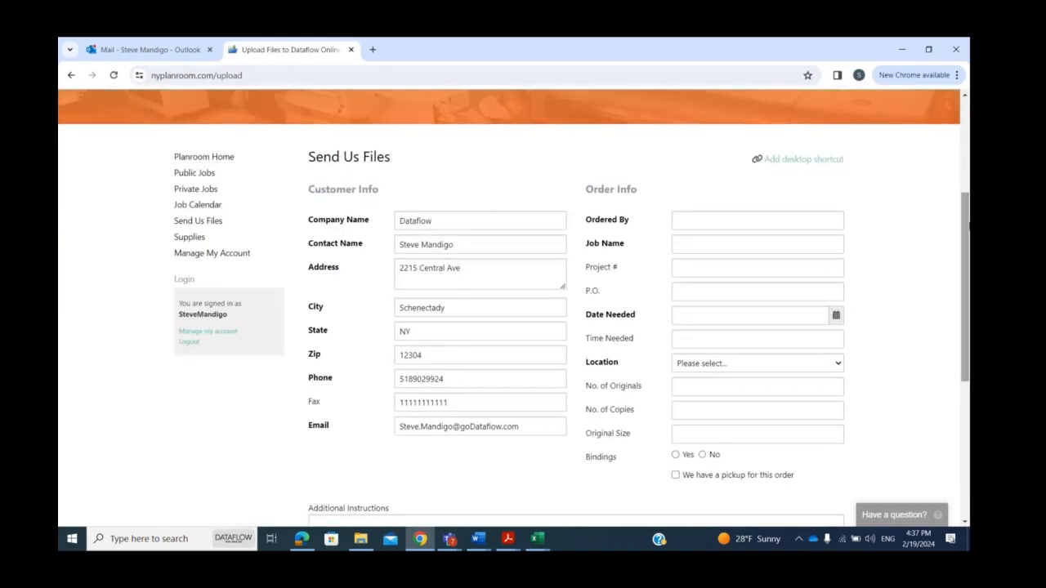
click(785, 217)
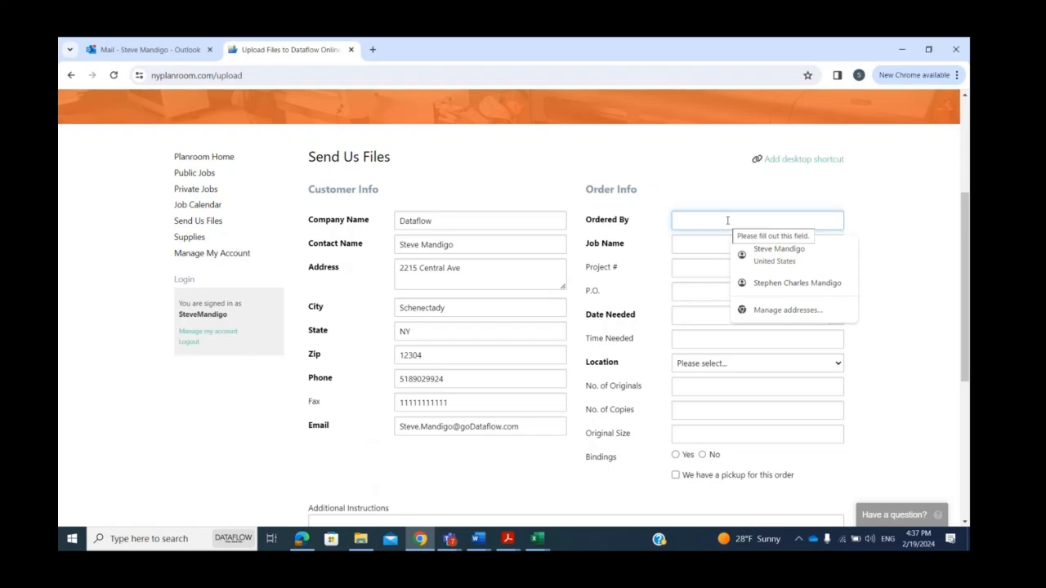
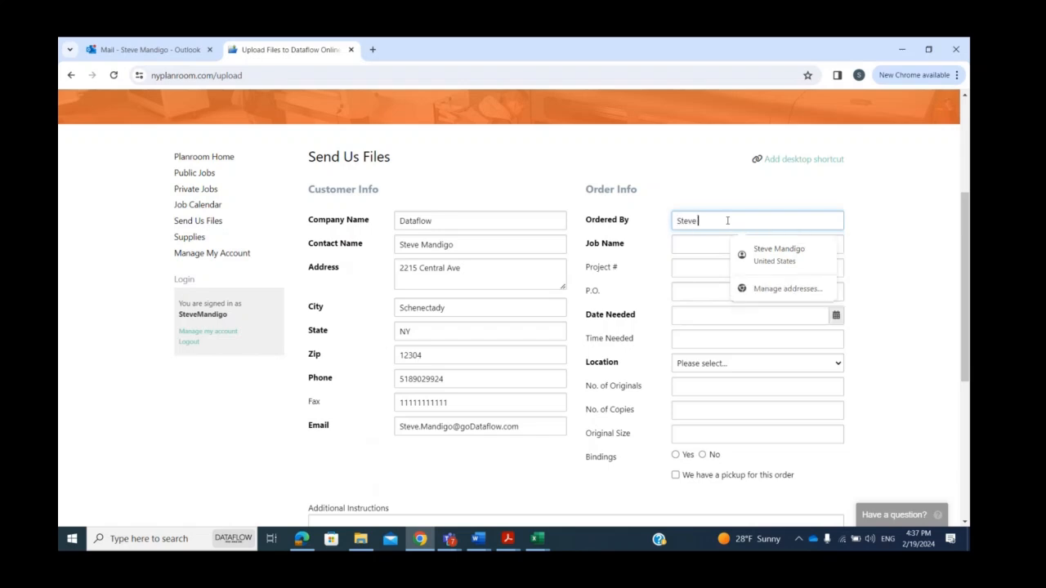
click(702, 248)
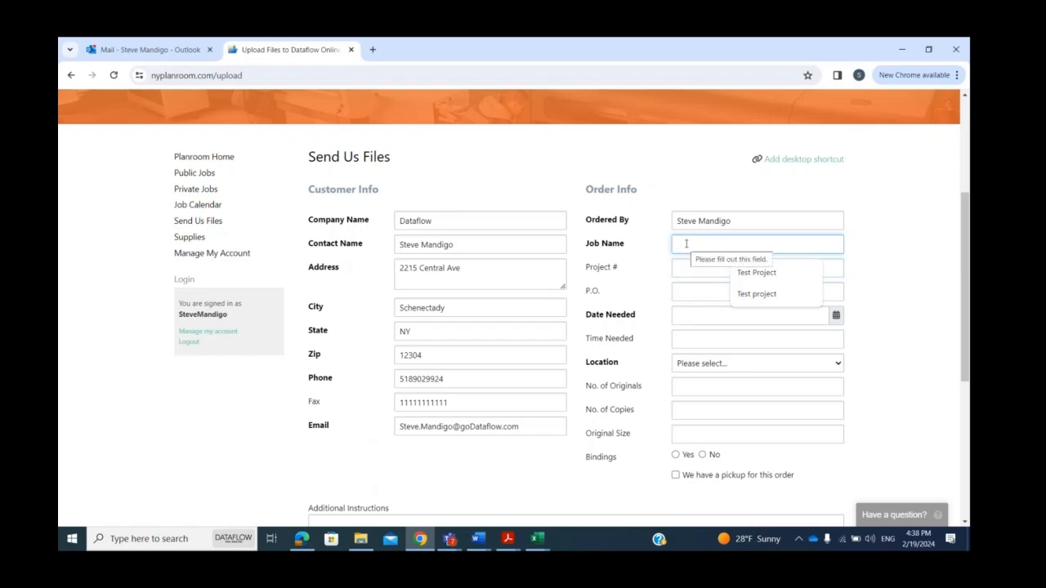
text(Test Project)
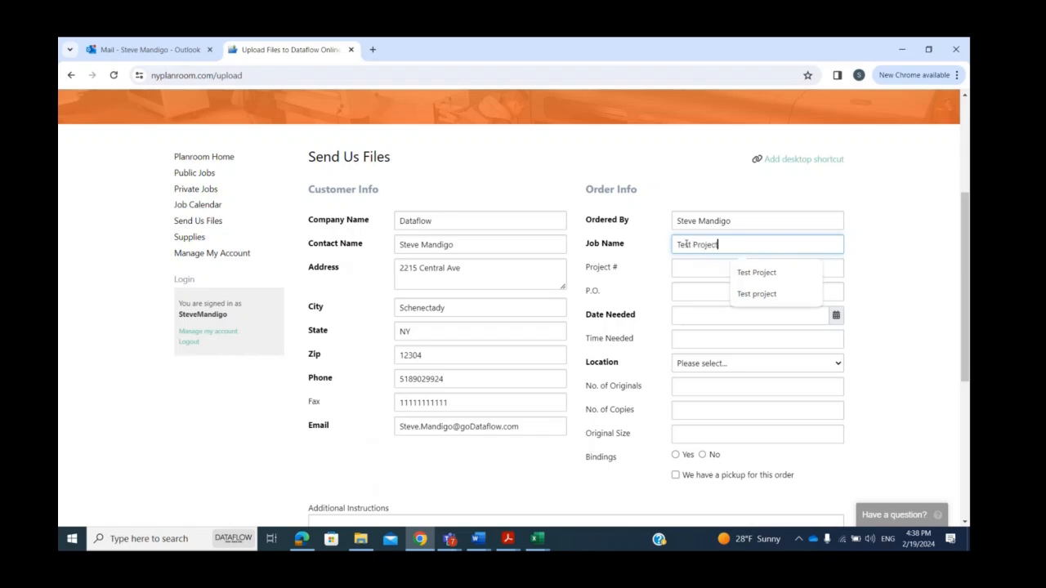
Set the date needed to Feb 22, 2024 and the location to "Dataflow - Albany".
click(803, 321)
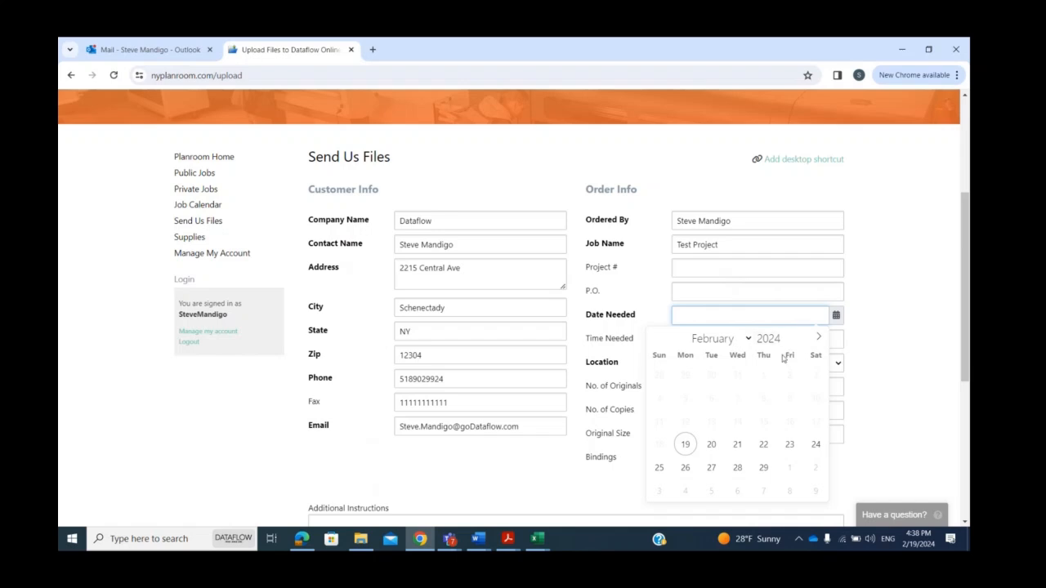
click(763, 445)
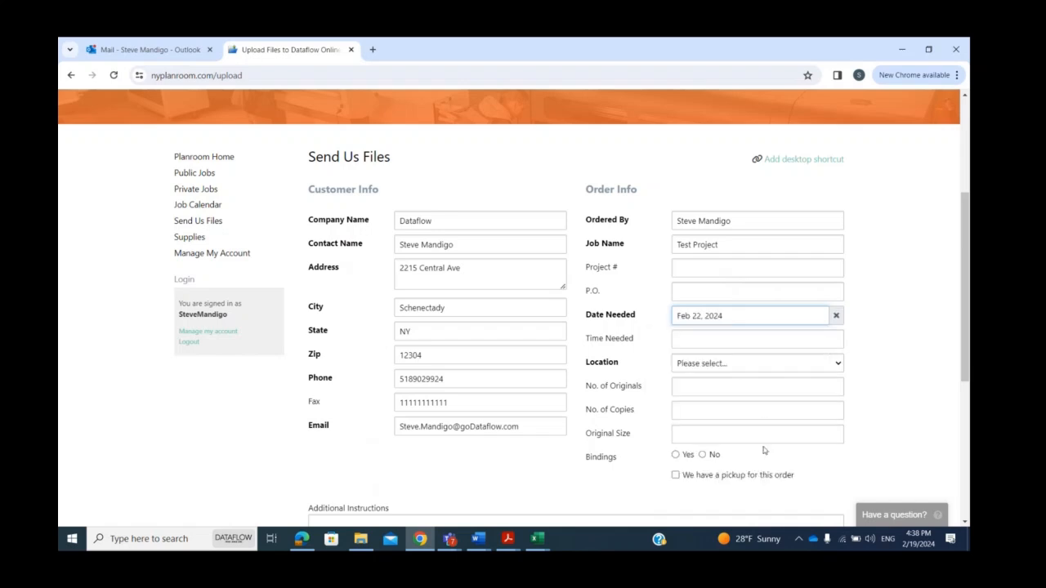
click(767, 364)
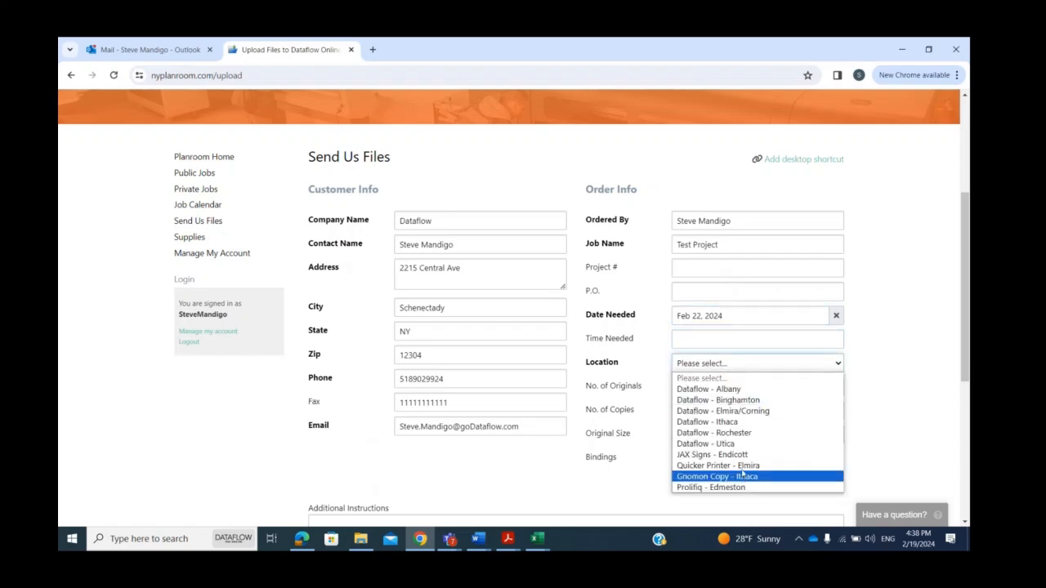
click(743, 390)
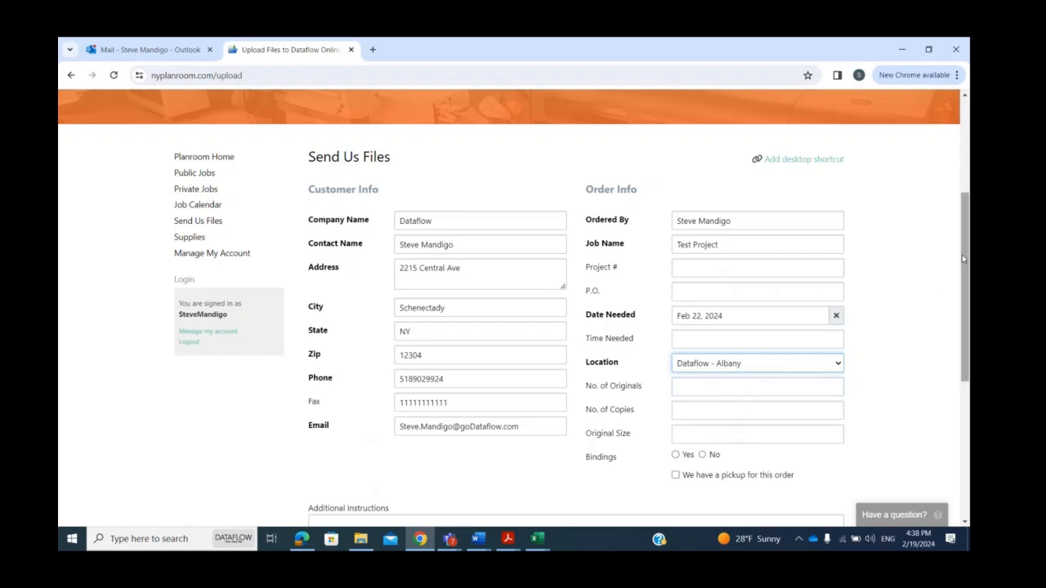
Begin the additional instructions with "Public project K-12 Deposit,".
drag(962, 254, 967, 342)
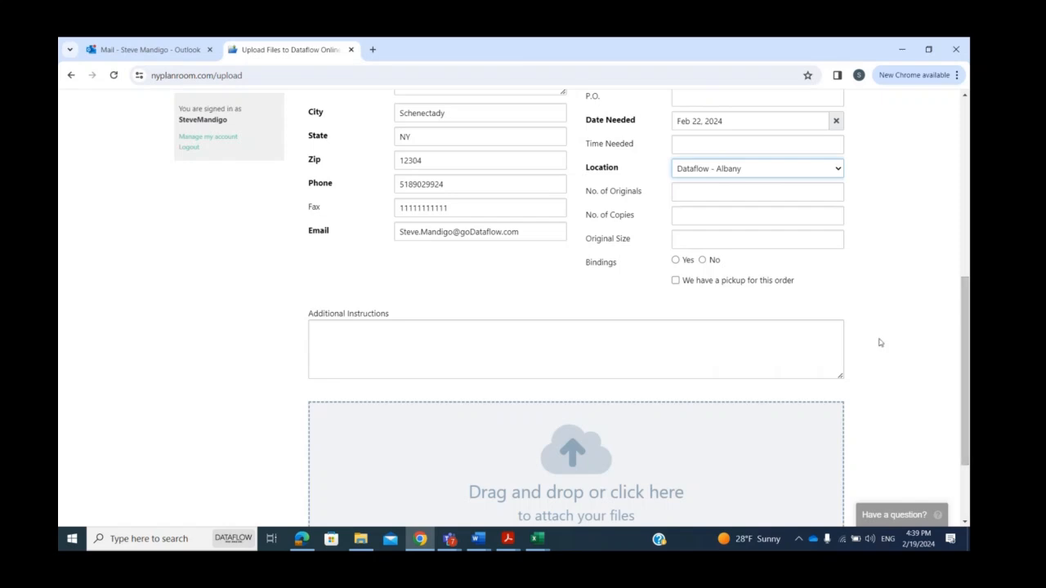
click(460, 329)
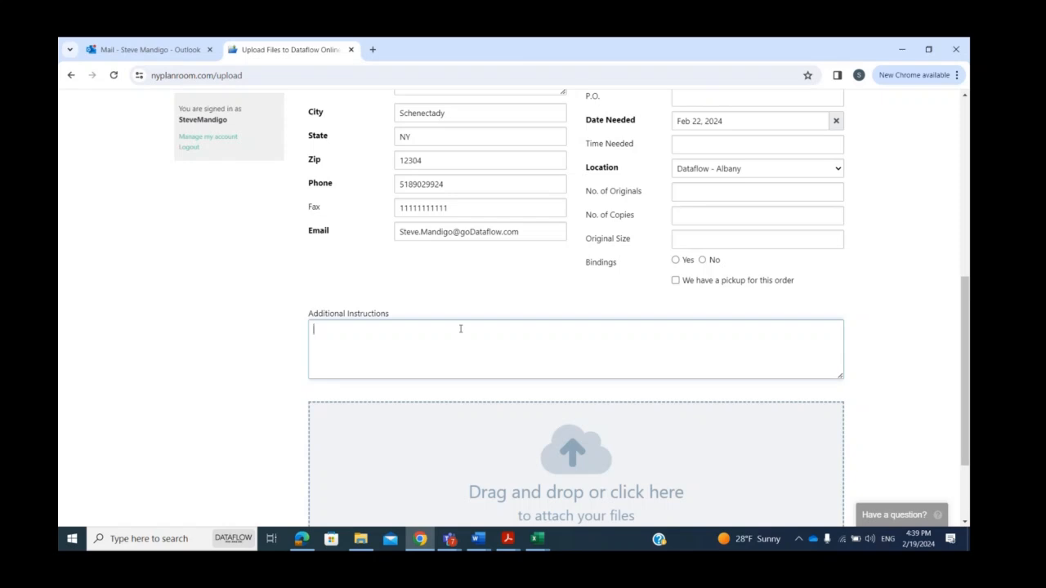
text(Public project K-12 Deposit)
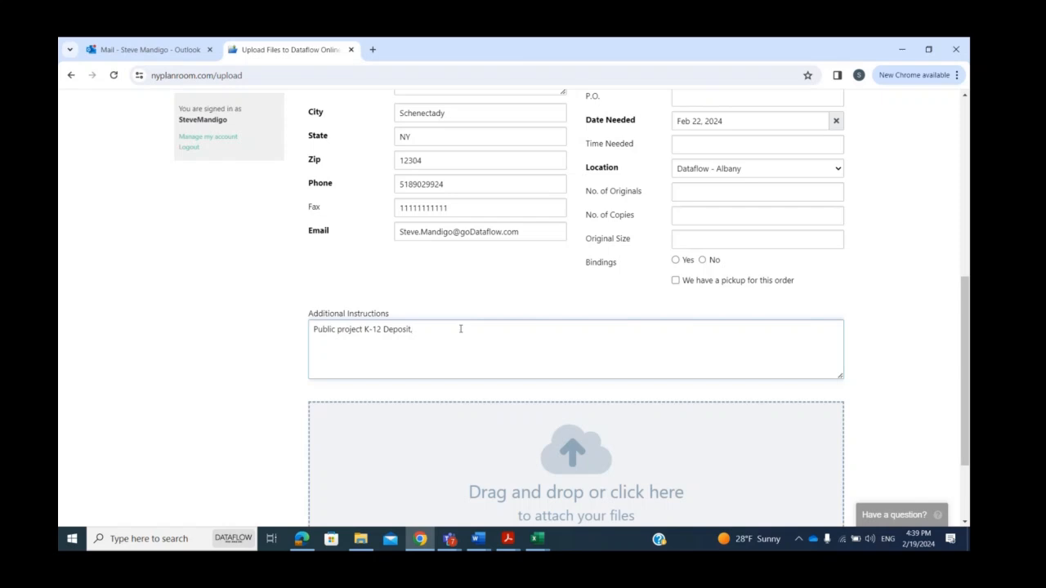
text(,)
Continue the additional instructions with "Electronic and paper sets available, B&W printed sets,".
text(Electronic and paper sets available)
text(B&W pri)
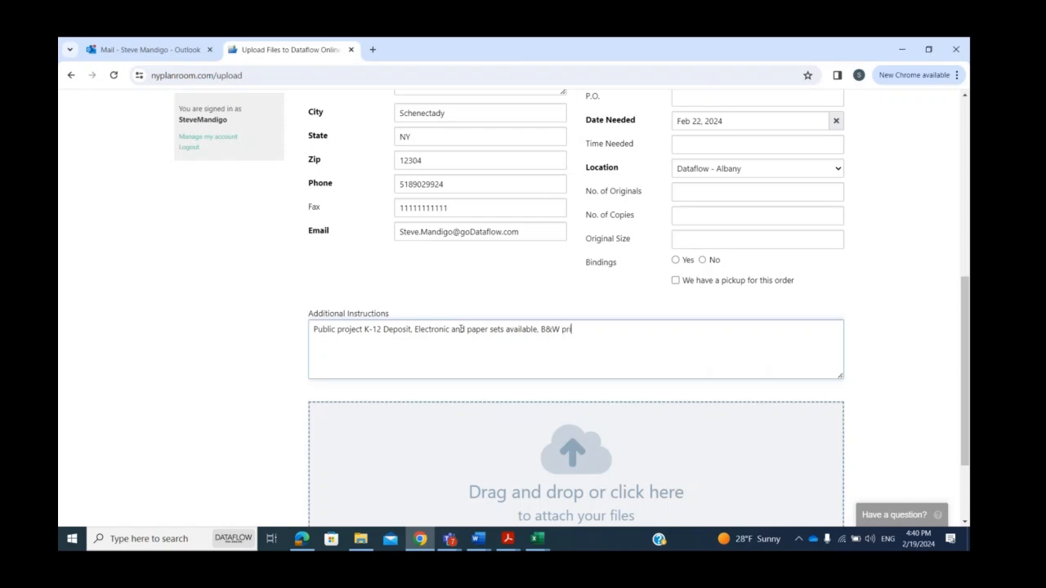
text(nted sets)
Add "please print and ship 2 sets to xyz architects" to the additional instructions.
text(please print and)
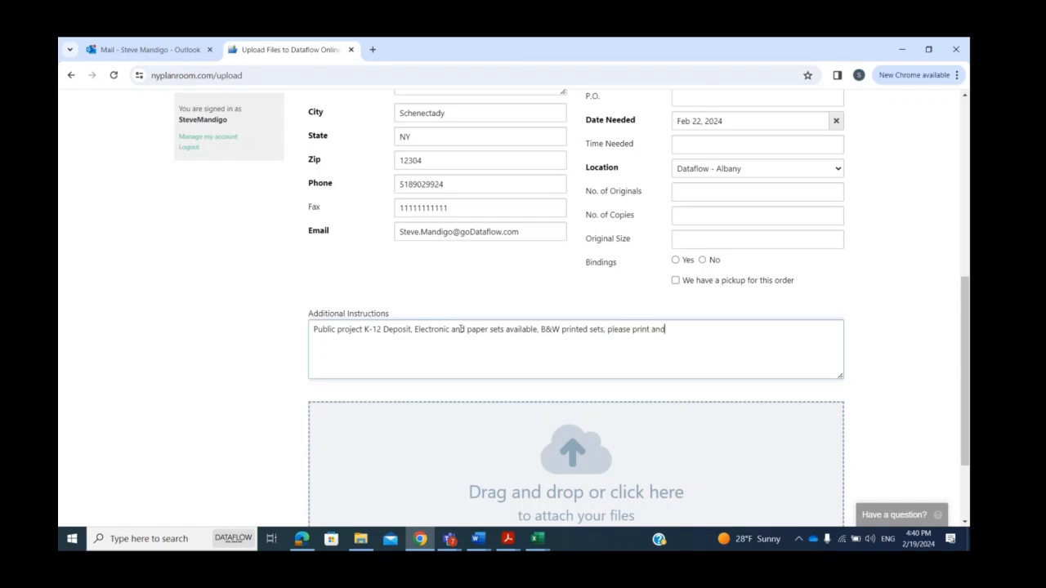
text( ship 2 sets to xyz architects)
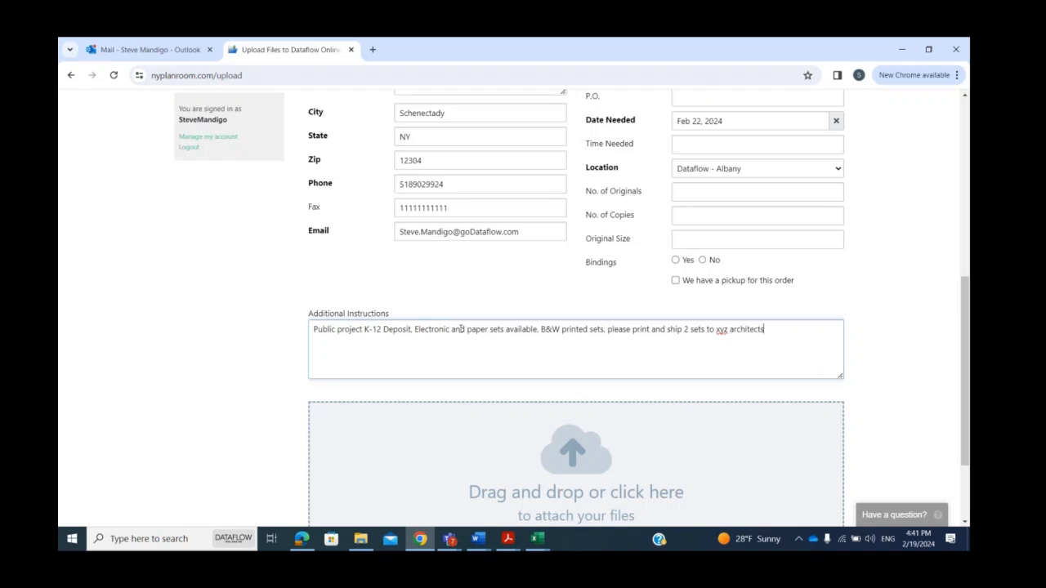
text(, please print 5 to have ready for plckup o)
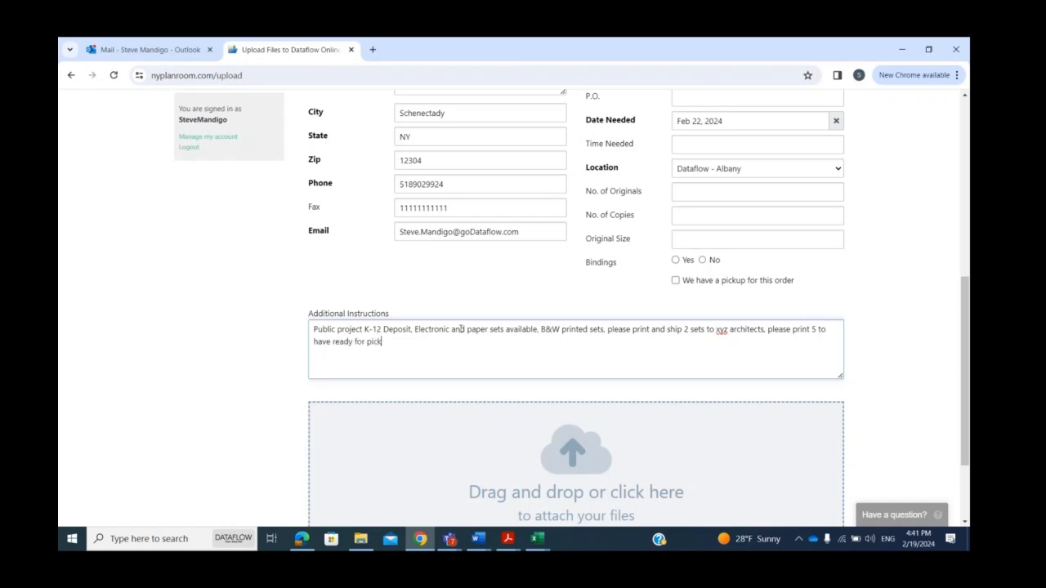
Append ", please print 5 to have ready for pickup by prospective bidders," to the additional instructions.
key(BackSpace)
text(by prospec)
text(tive bidde)
text(rs.)
Add to the instructions "if errors are found and we can't respond before publishing date, please proceed with publishing,".
text(if er)
text(rors are fou)
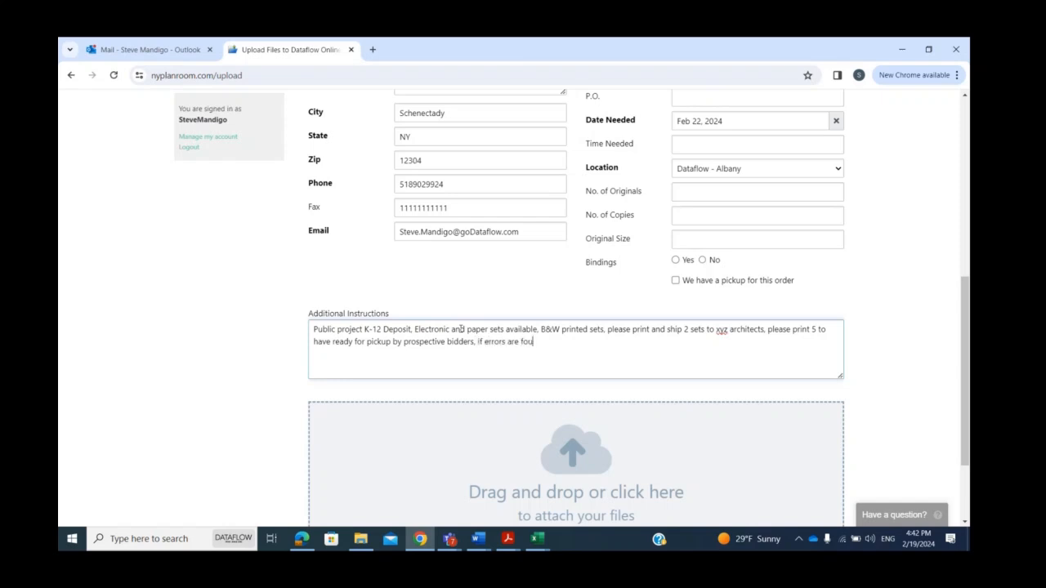
text(nd)
text(, please pu)
text(bli)
key(BackSpace)
key(BackSpace)
key(BackSpace)
key(BackSpace)
key(BackSpace)
key(BackSpace)
key(BackSpace)
key(BackSpace)
key(BackSpace)
key(BackSpace)
key(BackSpace)
key(BackSpace)
key(BackSpace)
text(and we can't respond before p)
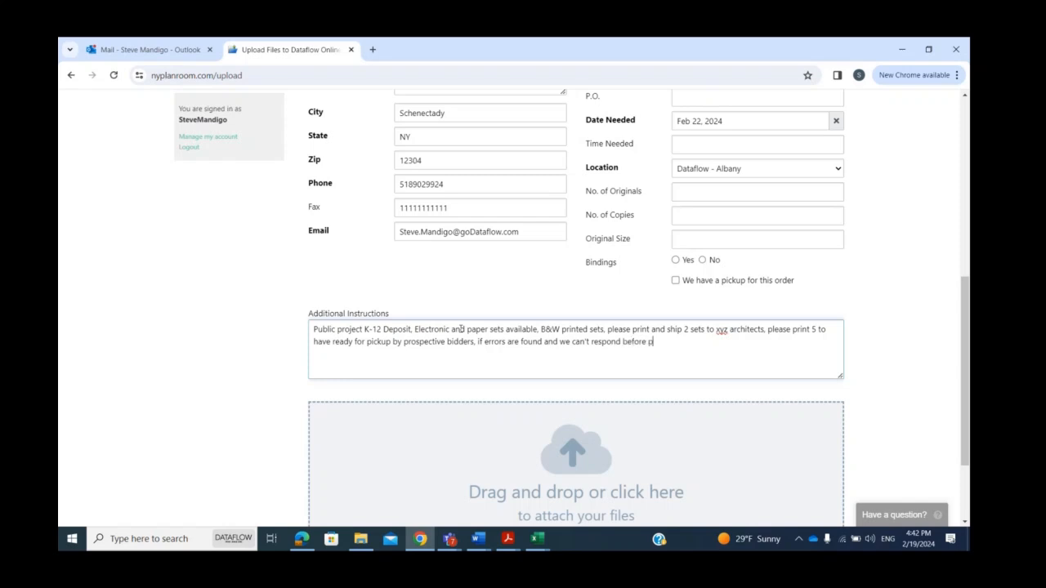
text(ublishing date, please proceed )
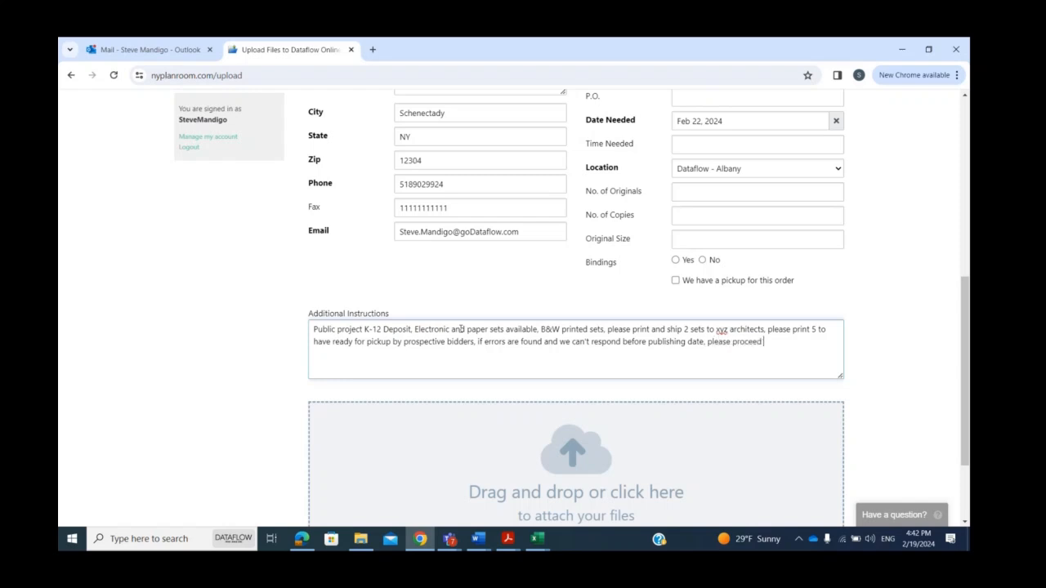
text(with publishing.)
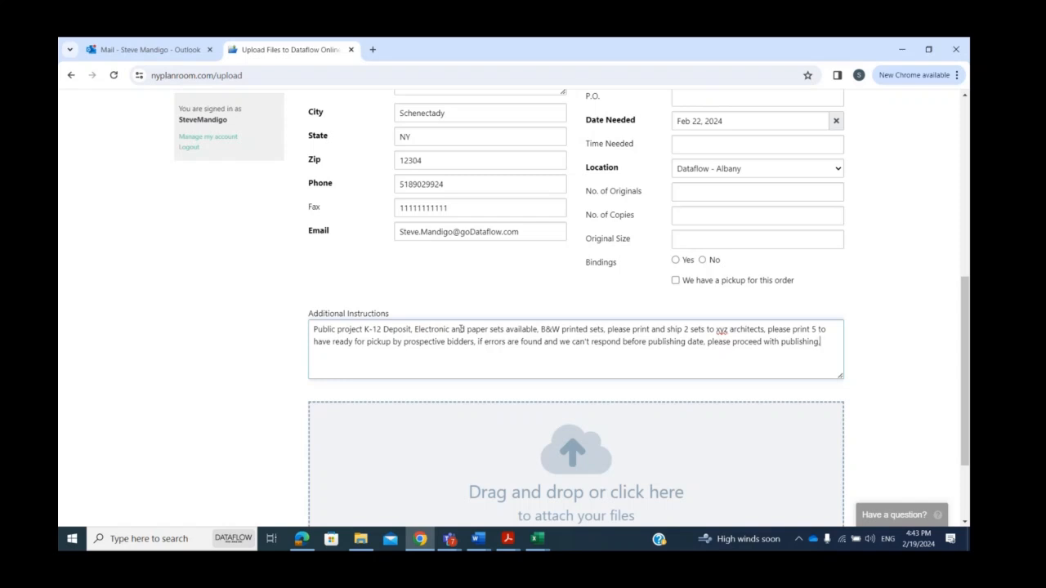
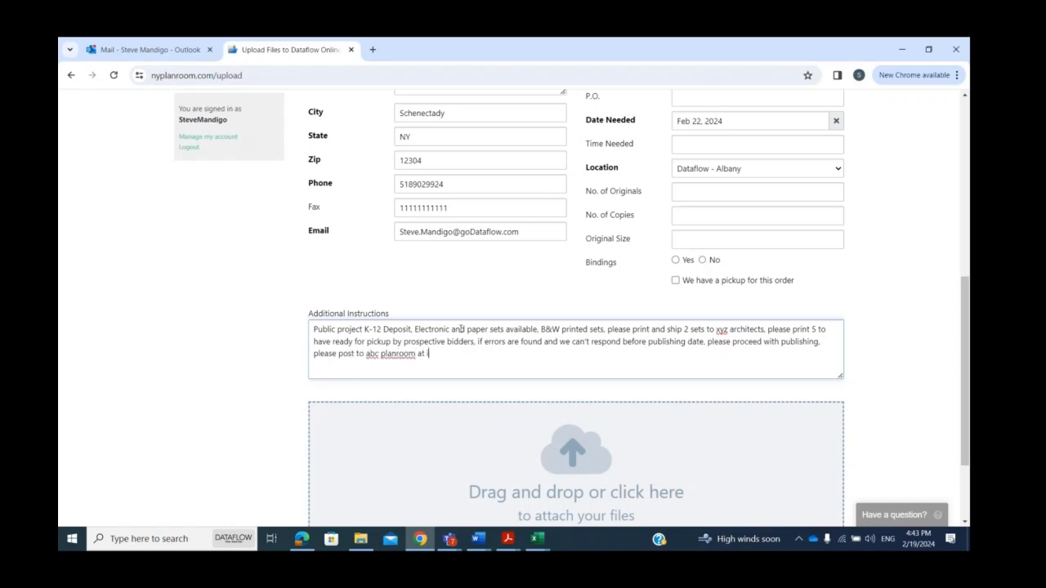
Attach Example CSD Project Drawings, Example CSD Specs Vol 1 and Example CSD Specs Vol 2 from the Sample uploads folder.
drag(967, 312, 969, 379)
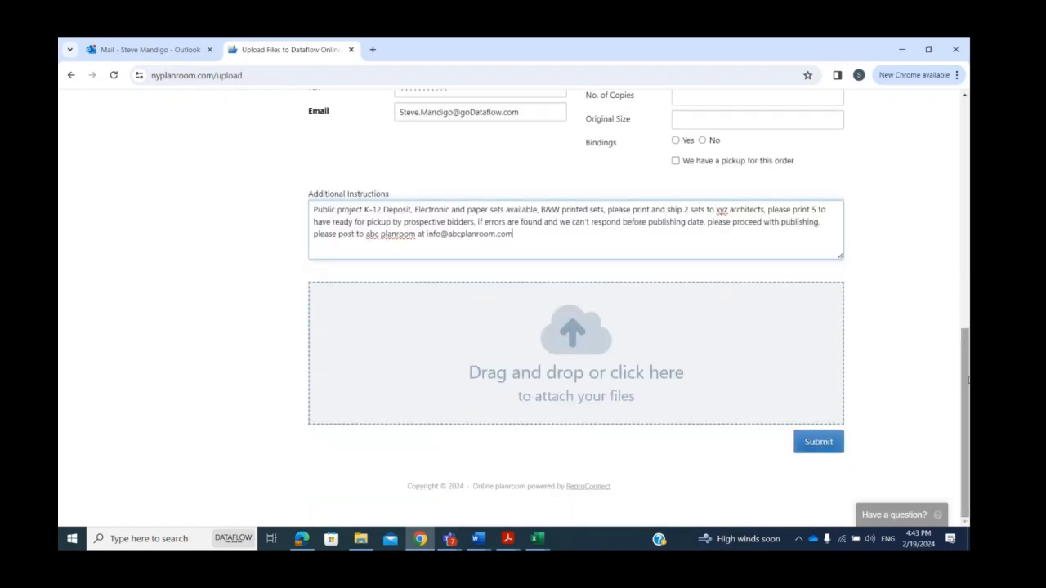
click(723, 331)
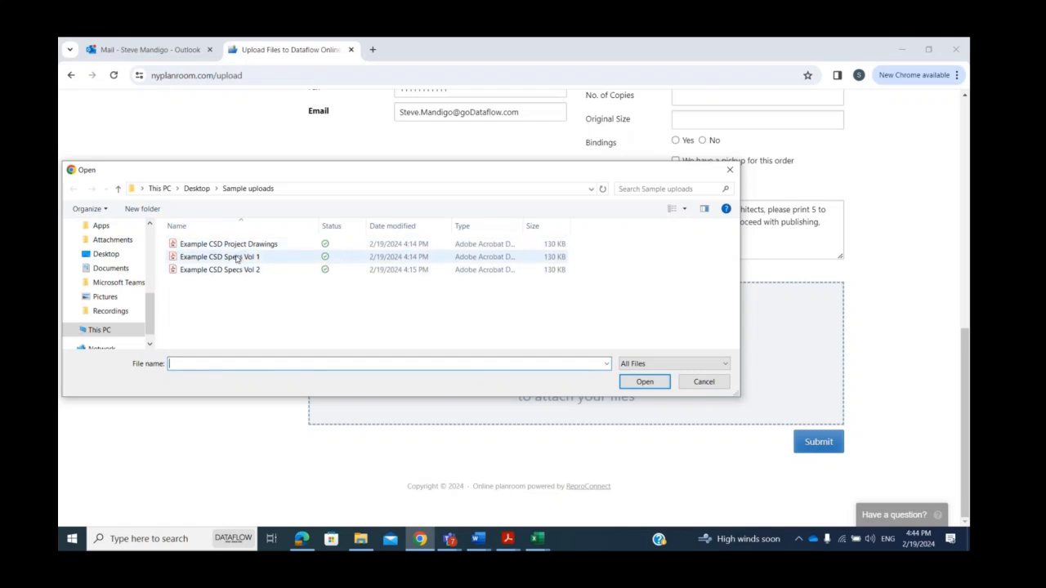
drag(201, 289, 211, 245)
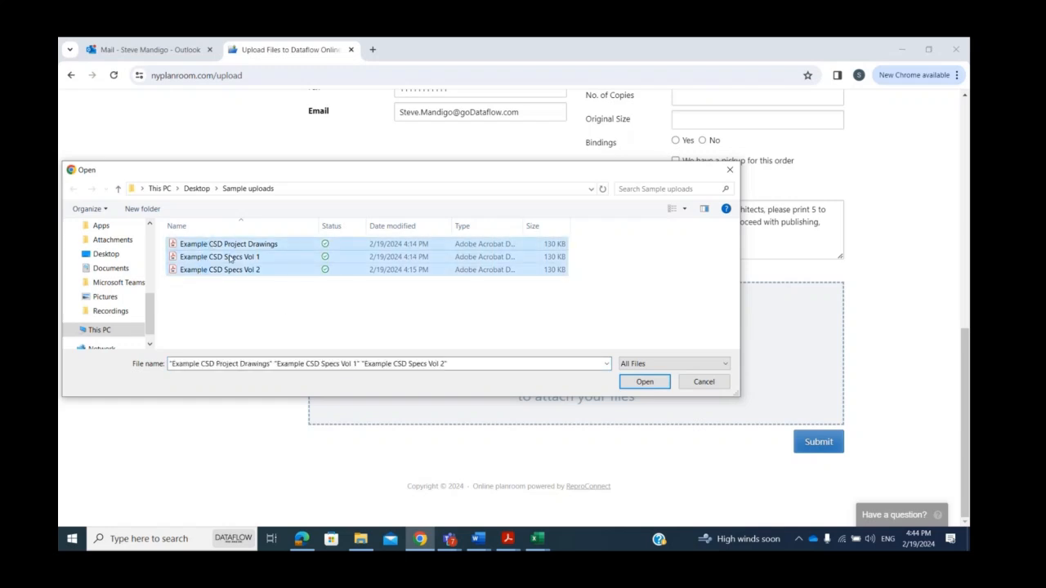
click(652, 380)
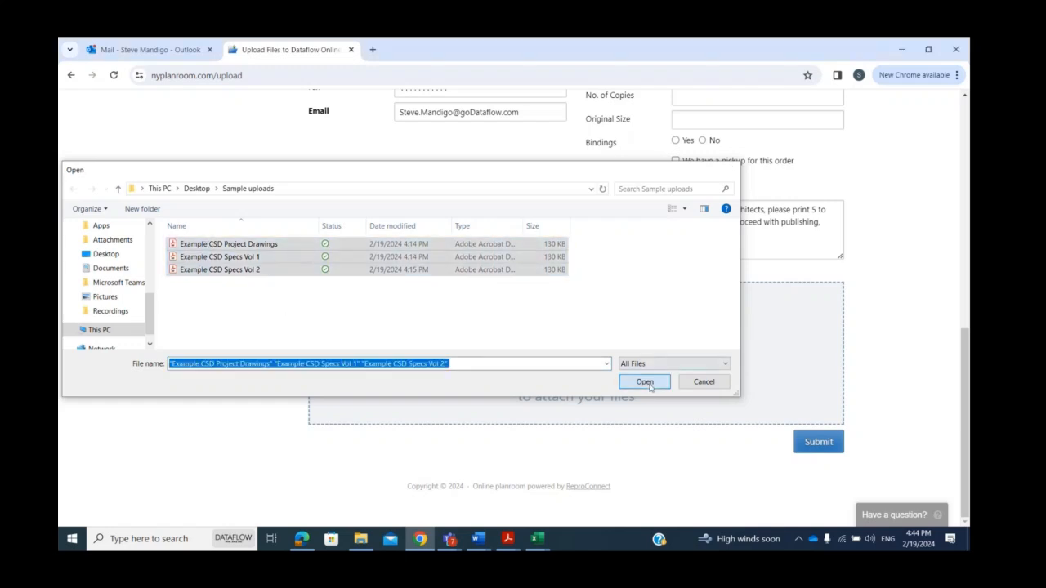